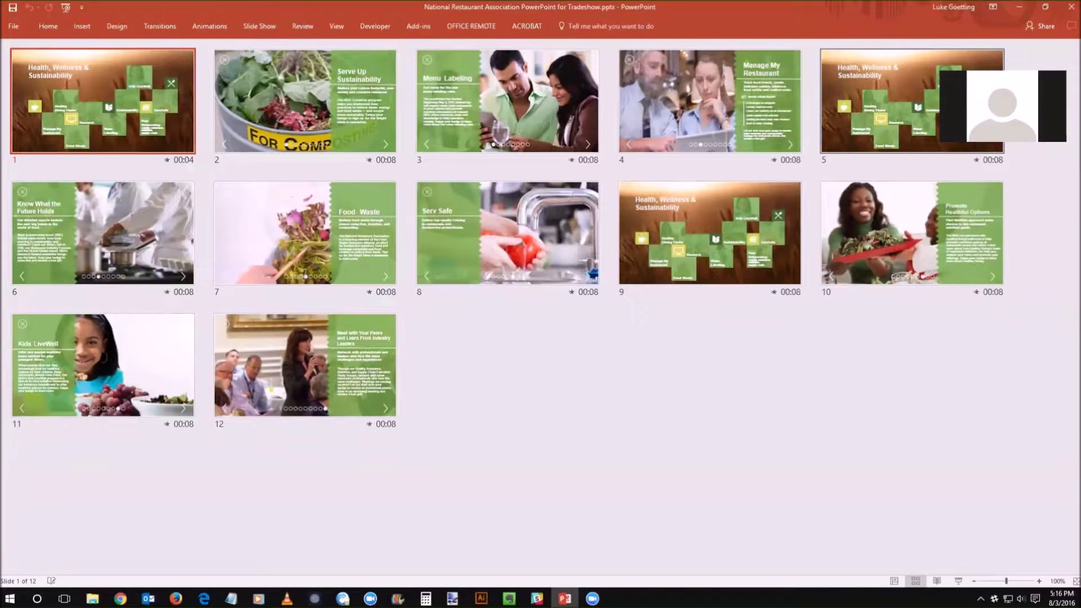
- Save the composting photo on slide 2 as a JPEG picture in the Downloads folder
double_click(117, 116)
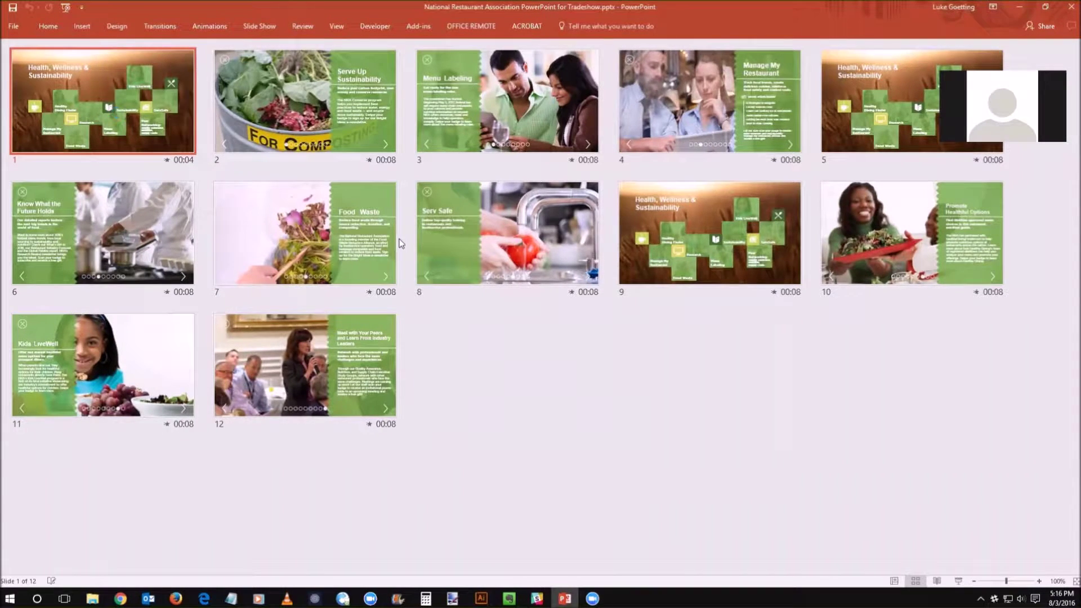
scroll(401, 237, down, 3)
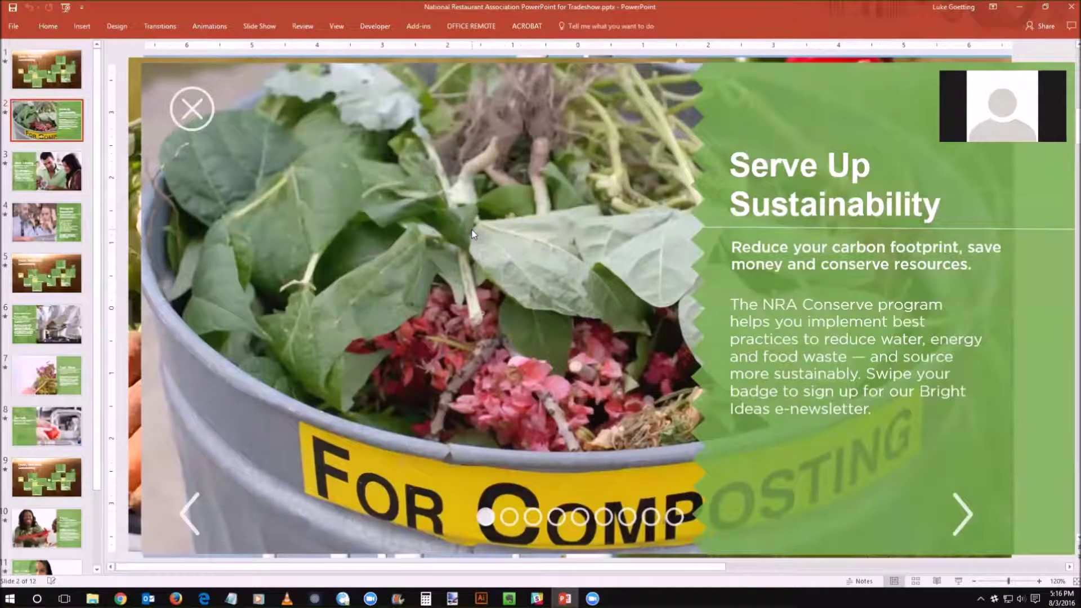
scroll(472, 231, down, 2)
click(450, 245)
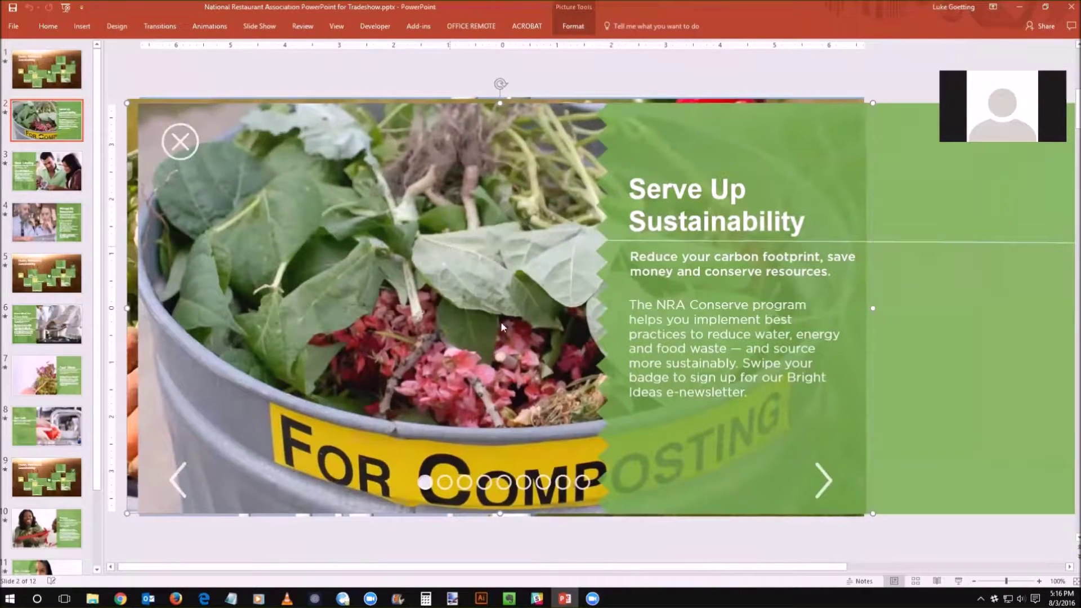
right_click(450, 245)
click(498, 398)
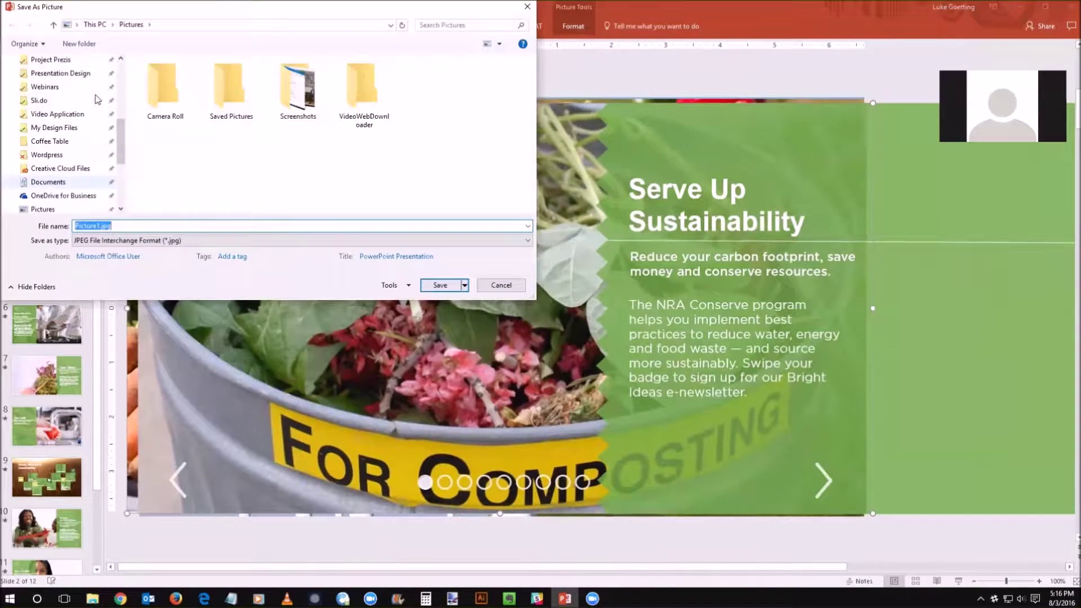
scroll(95, 98, up, 5)
click(73, 92)
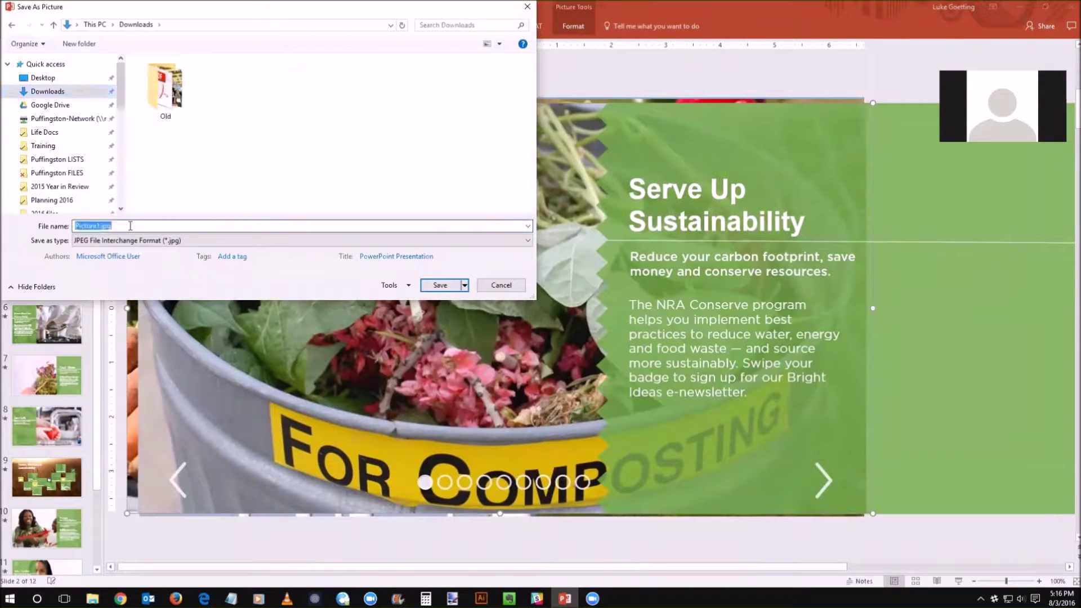
click(440, 285)
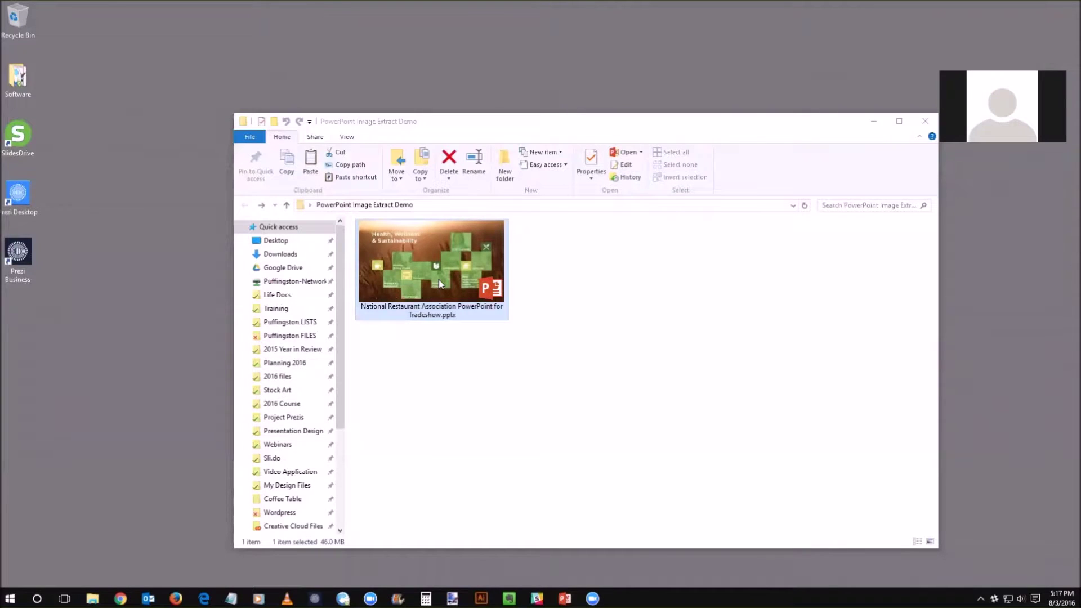
- Duplicate the tradeshow .pptx presentation in the same folder
right_click(440, 281)
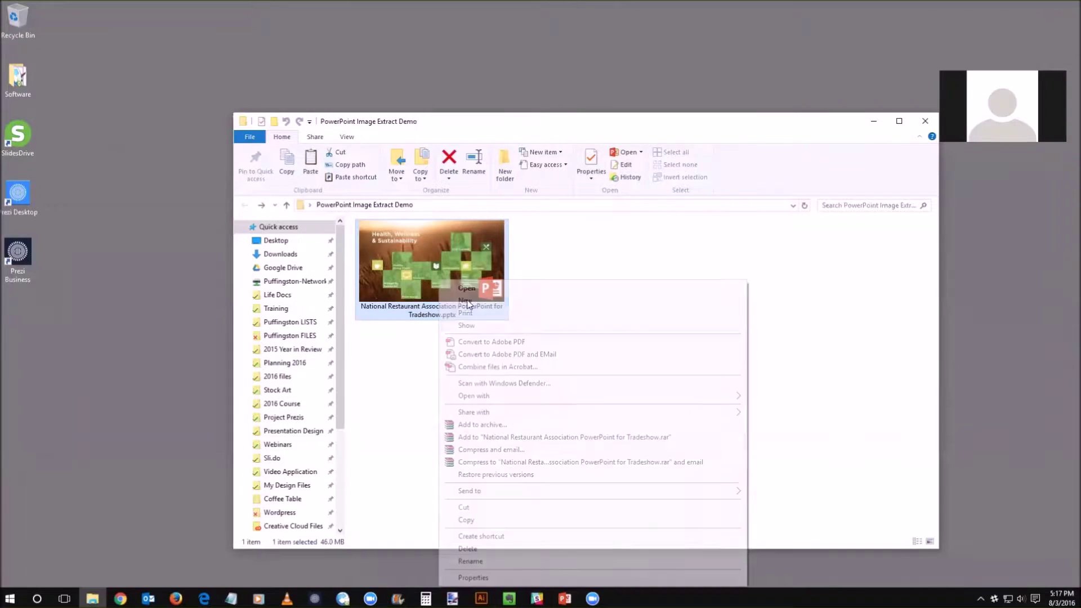
click(487, 519)
right_click(561, 362)
click(600, 432)
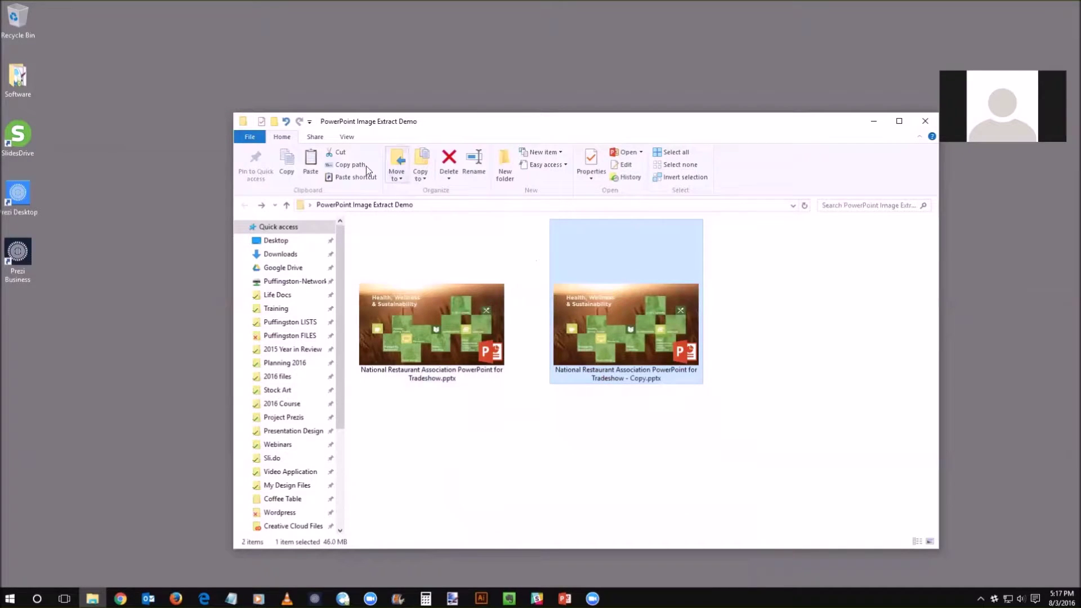
- Create a folder named 'PowerPoint Image Extract' and move the presentation copy into it
click(499, 168)
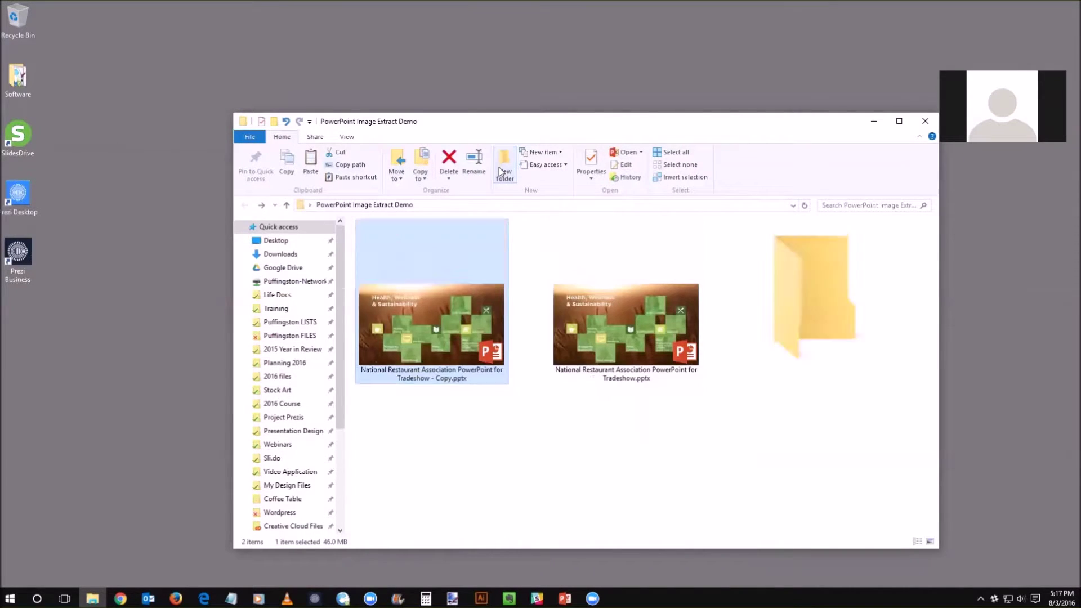
text(PowerP)
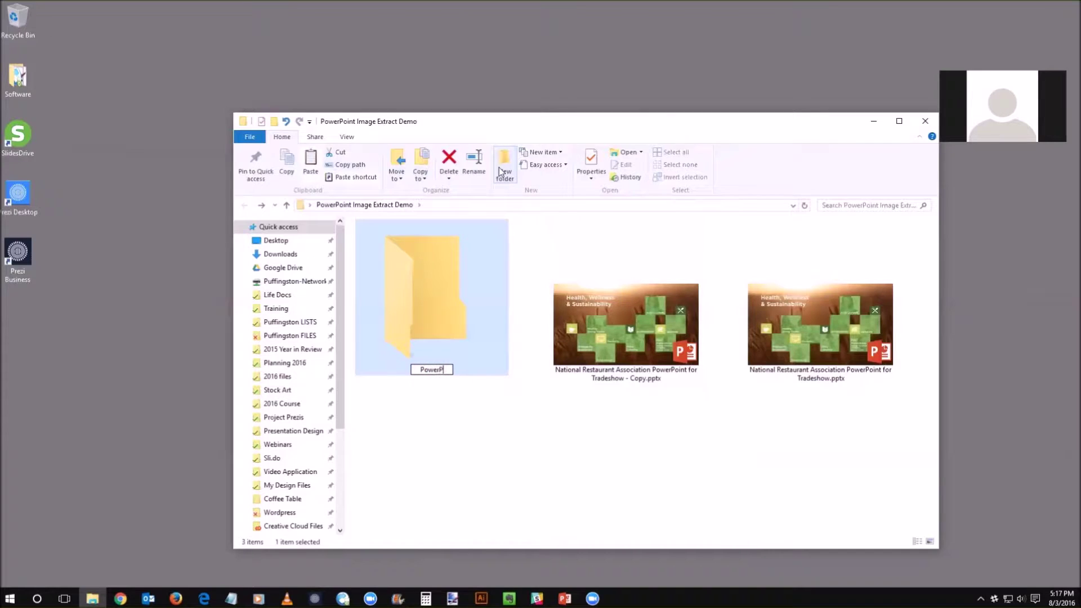
text(oint Image Extract)
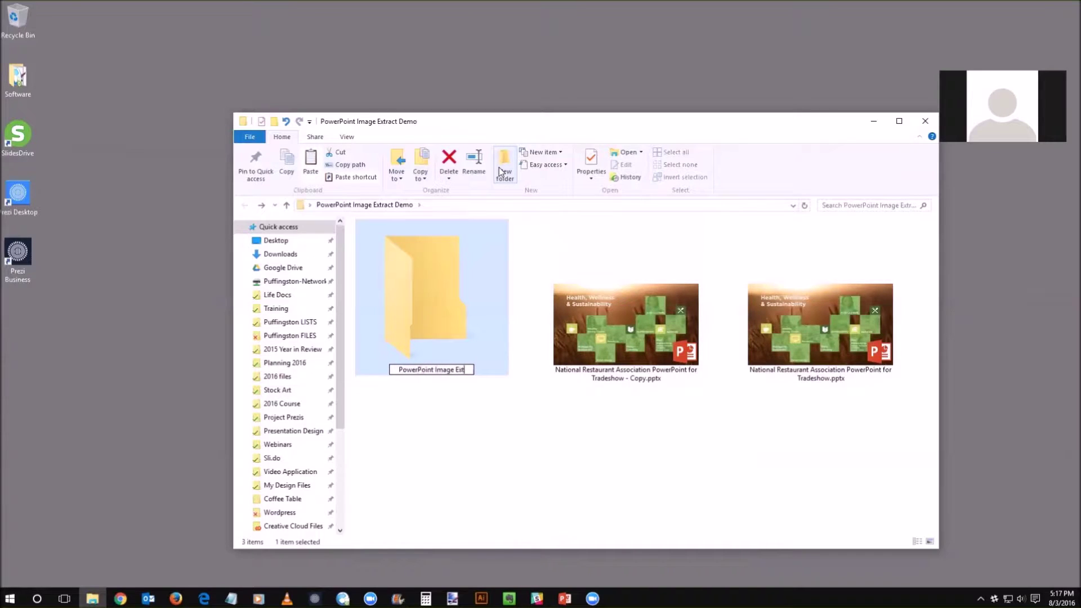
key(Return)
drag(625, 329, 450, 301)
- Open the PowerPoint Image Extract folder in Details view with a widened Name column
double_click(449, 300)
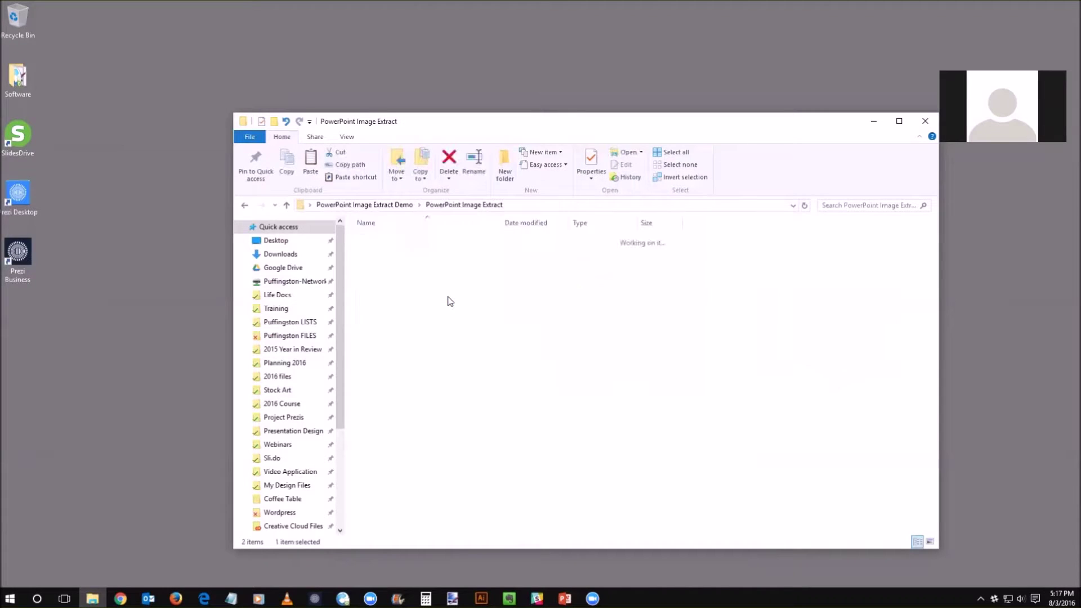
click(929, 541)
click(405, 270)
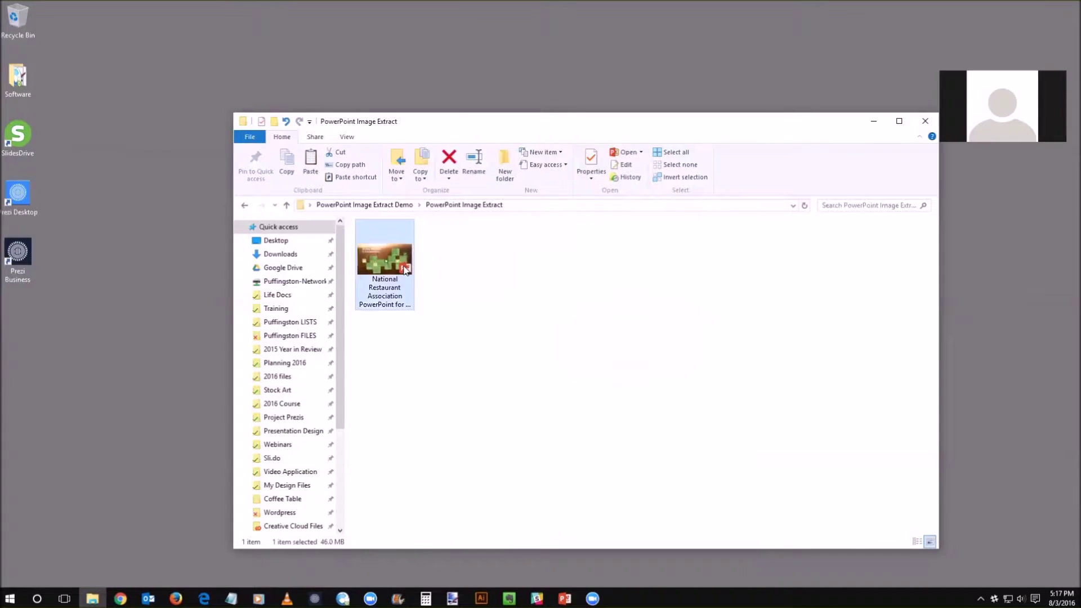
click(916, 541)
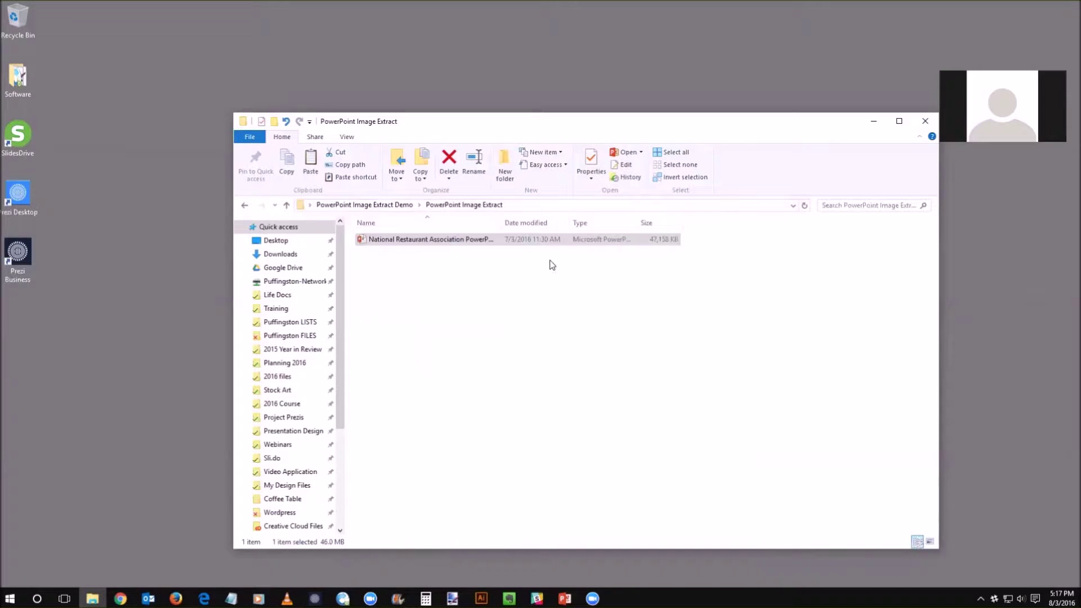
drag(499, 220, 629, 223)
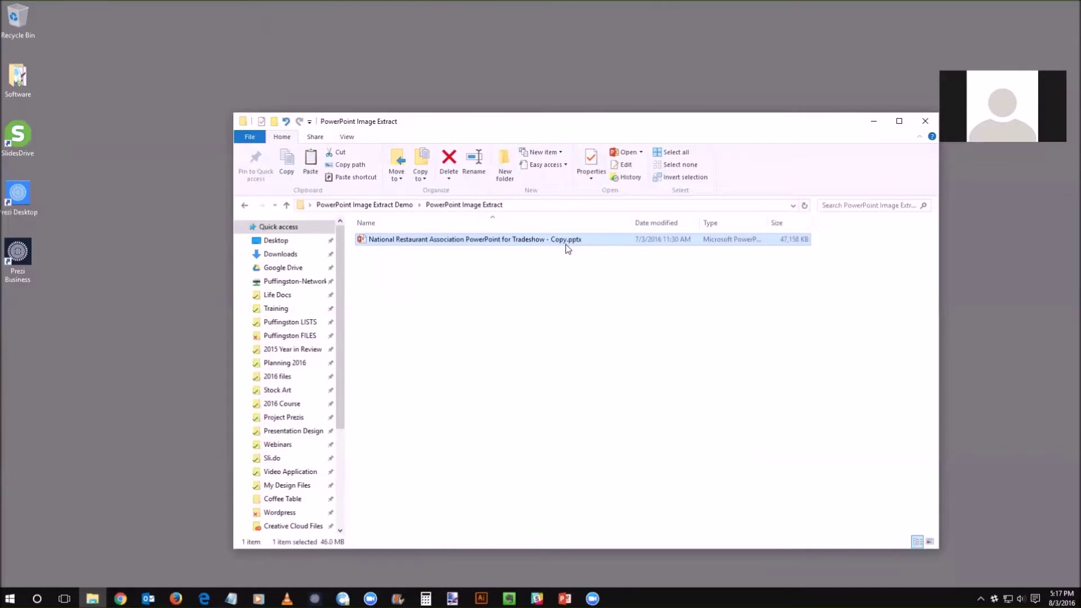
- Turn on File name extensions so the copy shows its .pptx extension
click(346, 136)
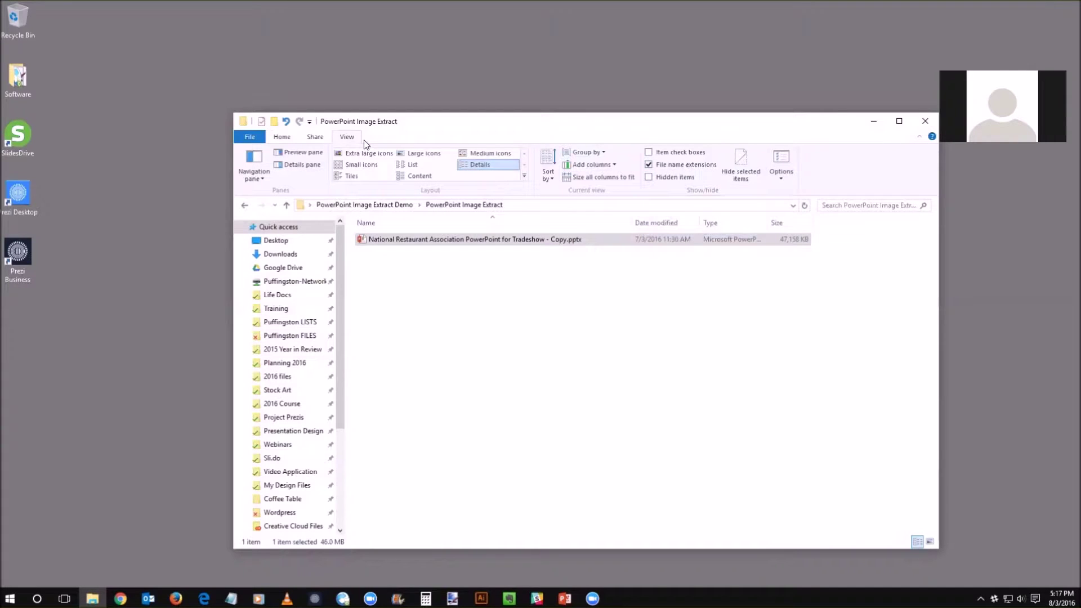
click(702, 165)
click(696, 167)
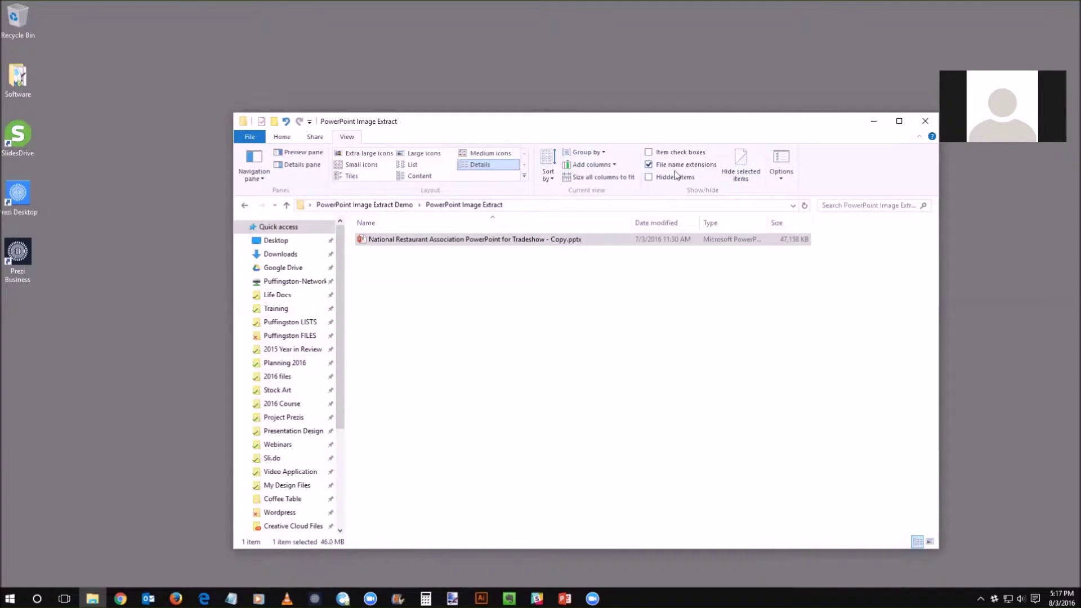
- Rename the presentation copy's extension from .pptx to .zip and confirm the warning
right_click(573, 242)
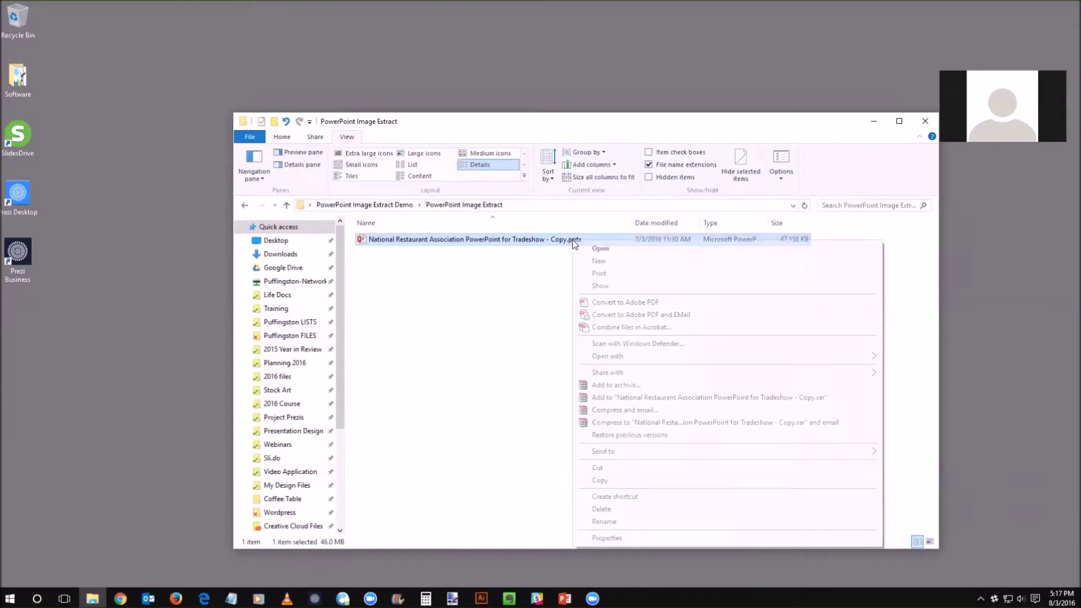
click(604, 522)
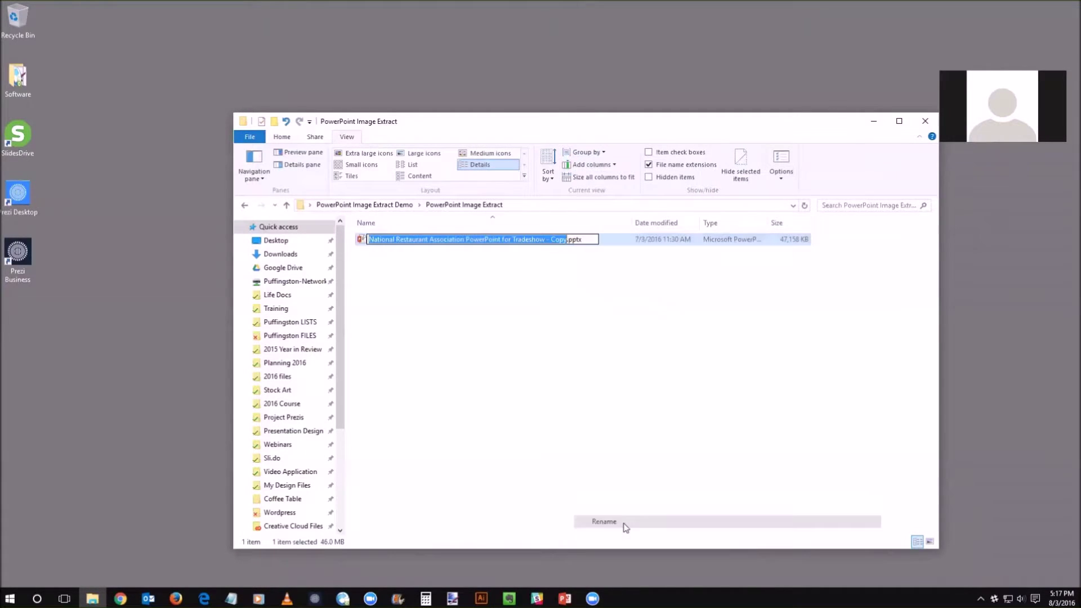
key(Right)
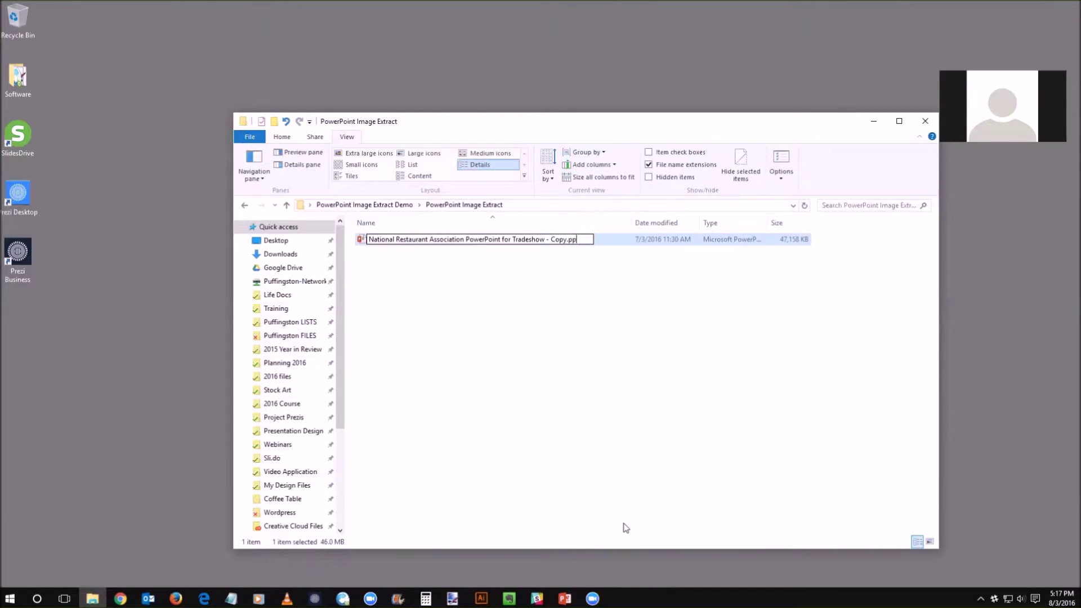
key(BackSpace)
key(BackSpace)
key(Return)
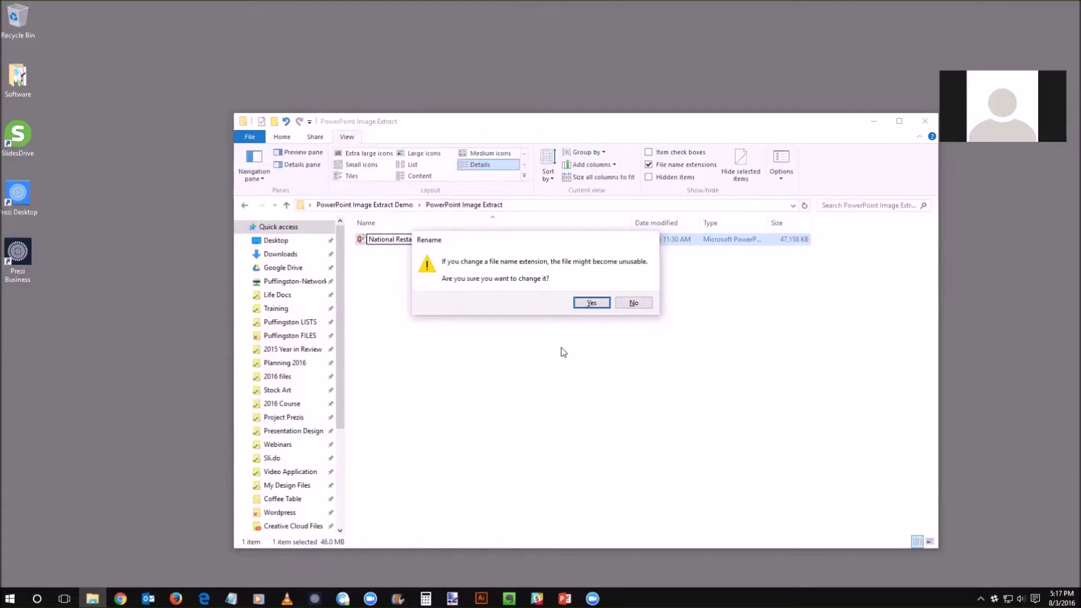
click(592, 302)
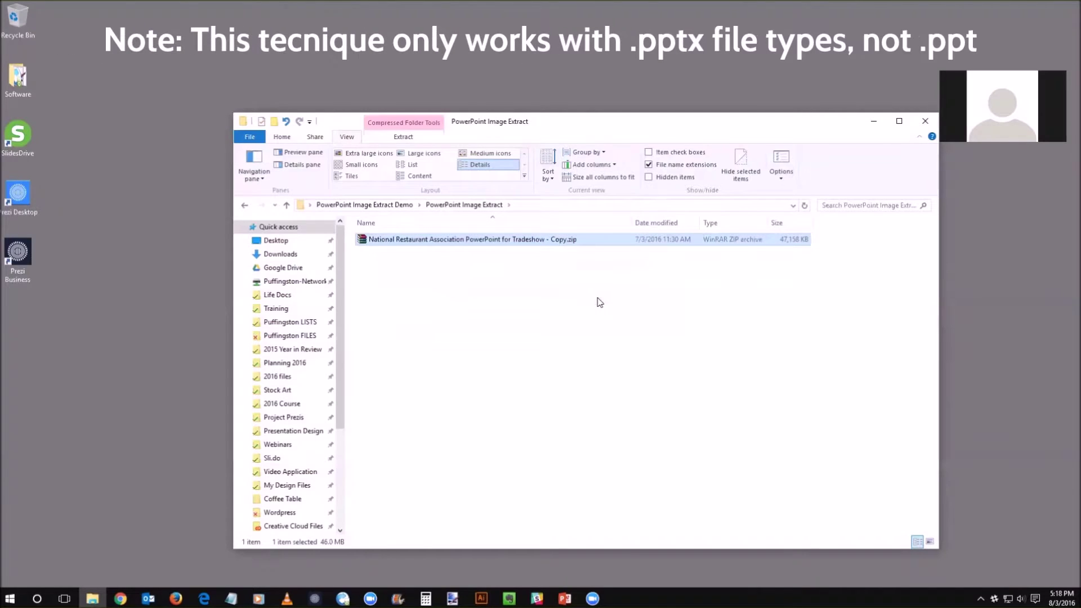
- Switch to Large icons and select the new zip archive
click(929, 542)
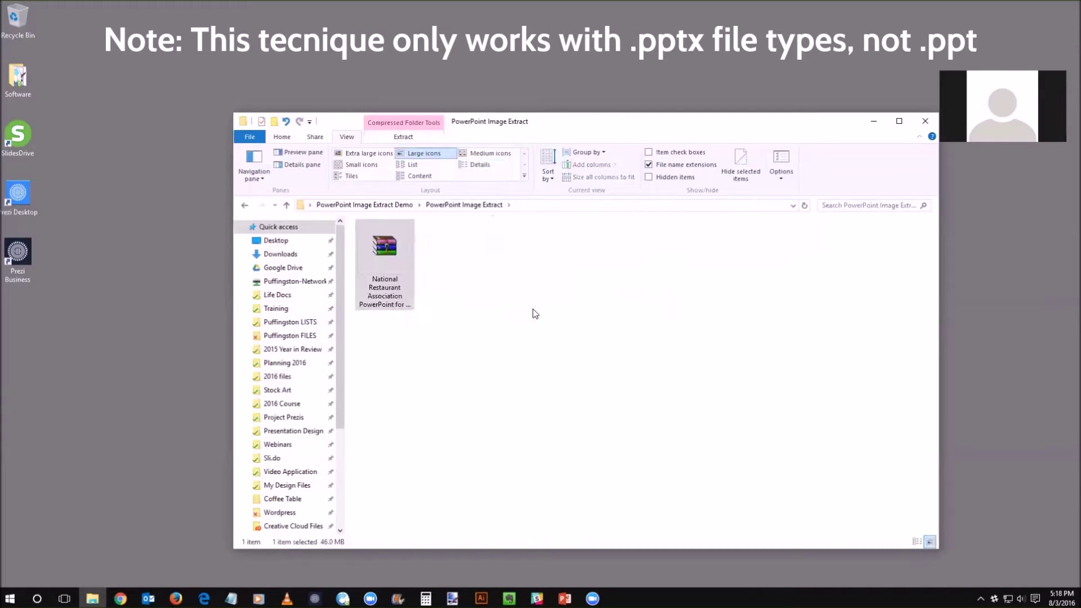
click(394, 253)
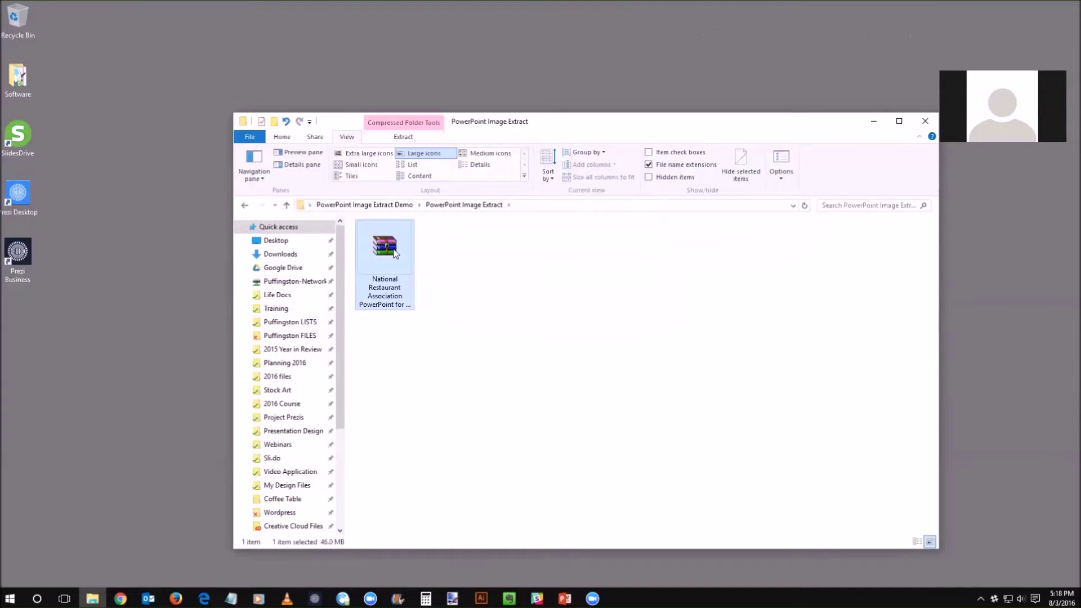
right_click(395, 253)
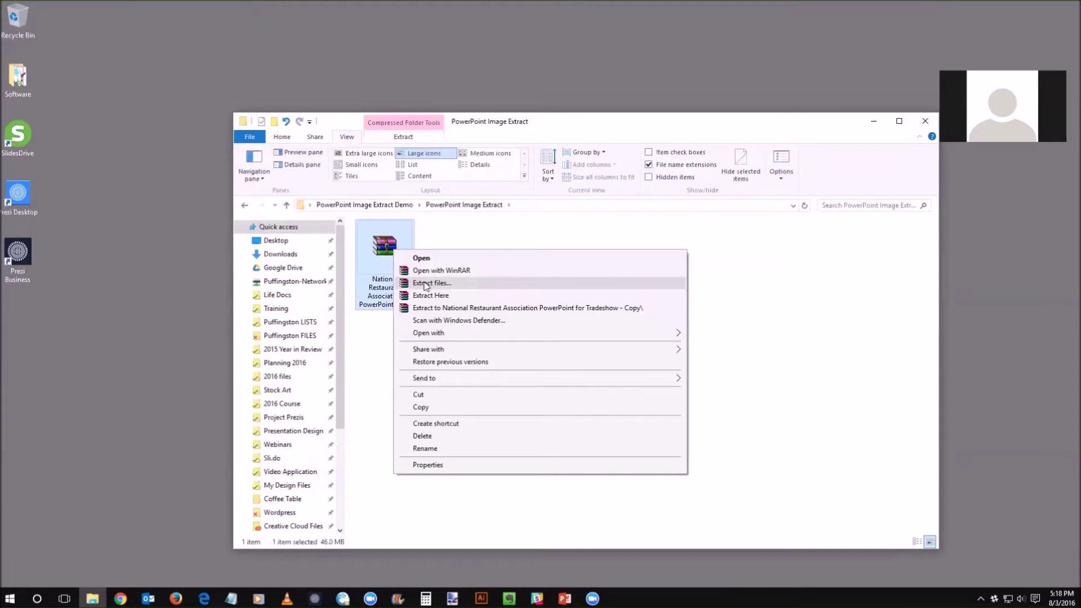
- Extract the zip here to get _rels, docProps, ppt and [Content_Types].xml
click(442, 296)
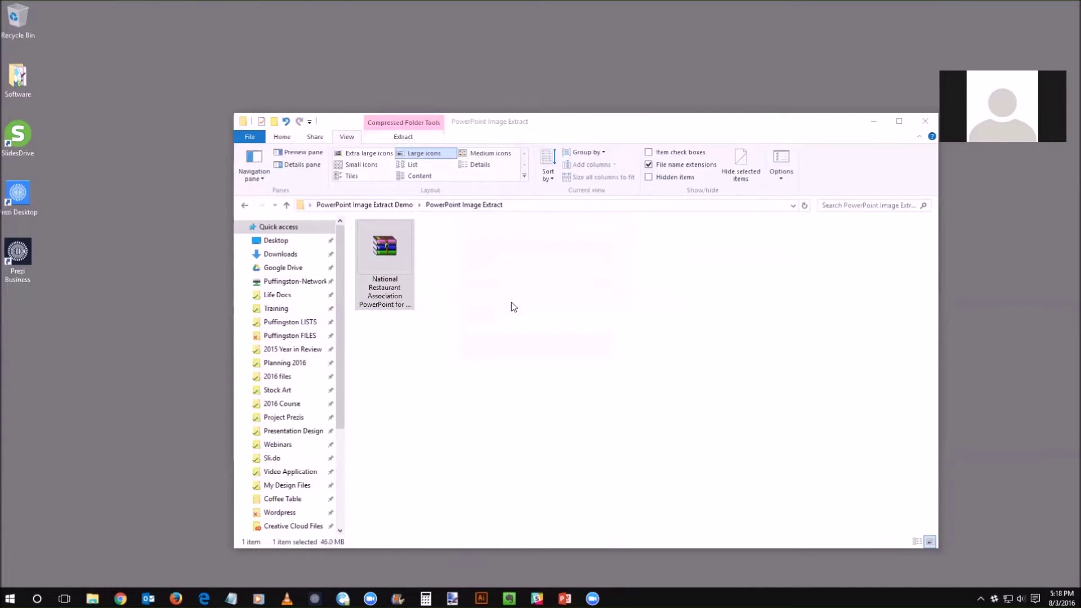
click(519, 361)
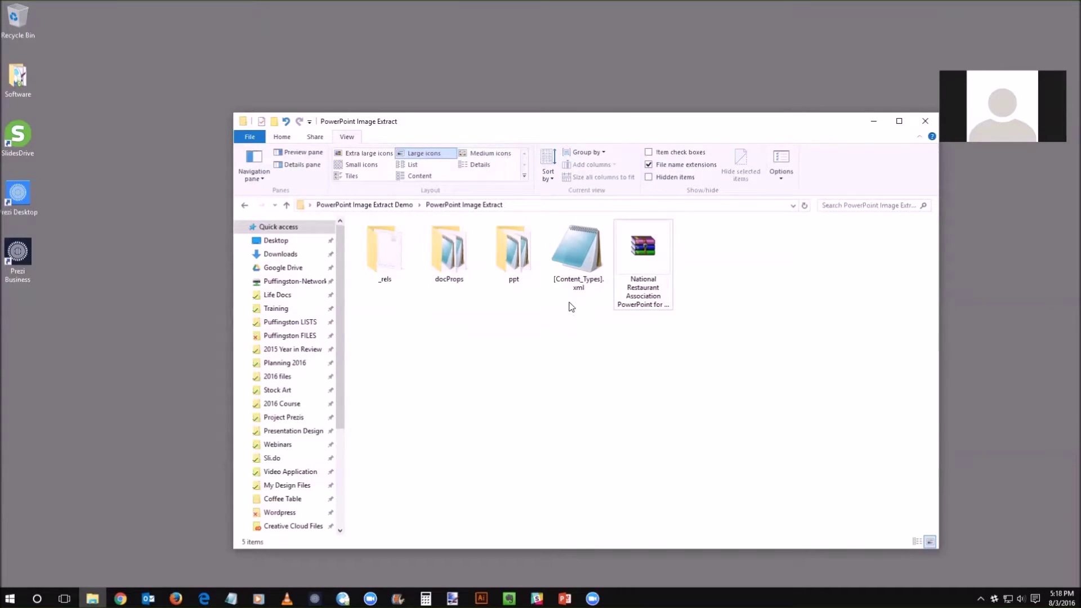
- Browse into ppt\media to view the 42 extracted images and open image1.png
double_click(515, 252)
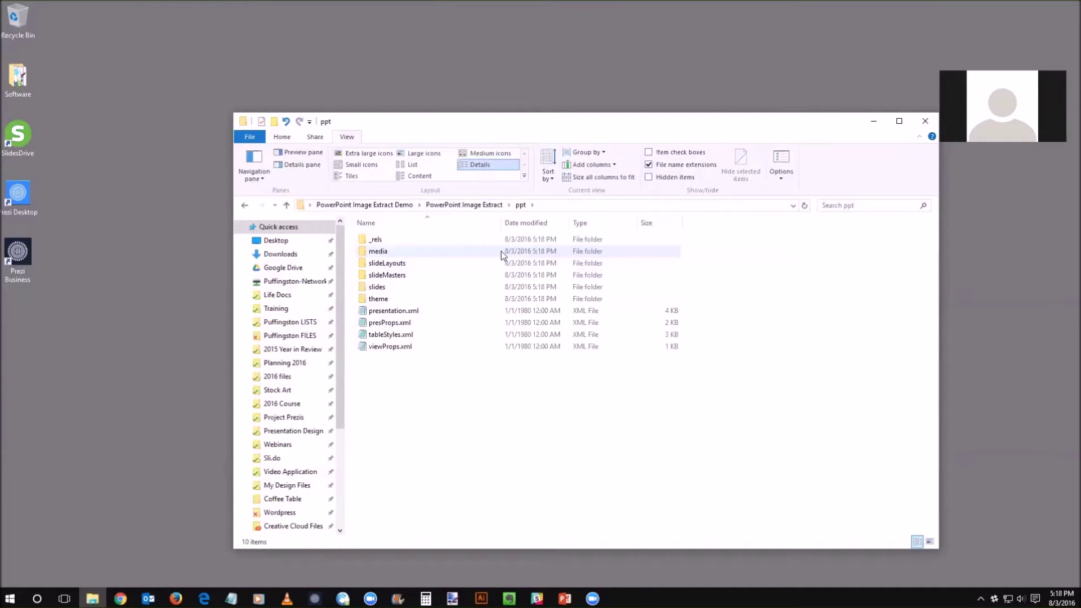
double_click(501, 251)
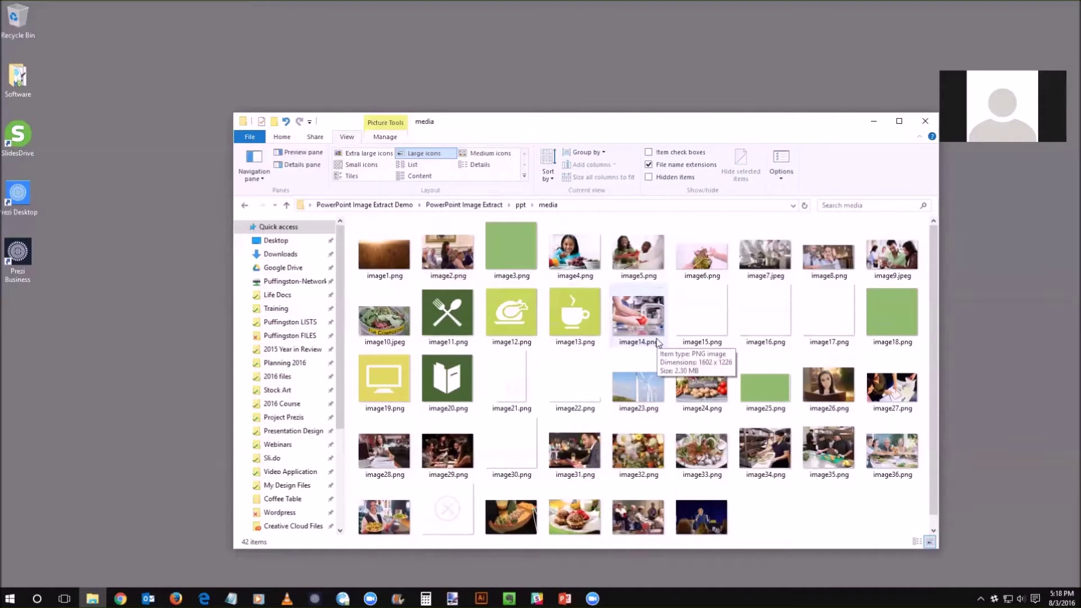
click(397, 263)
scroll(677, 376, down, 1)
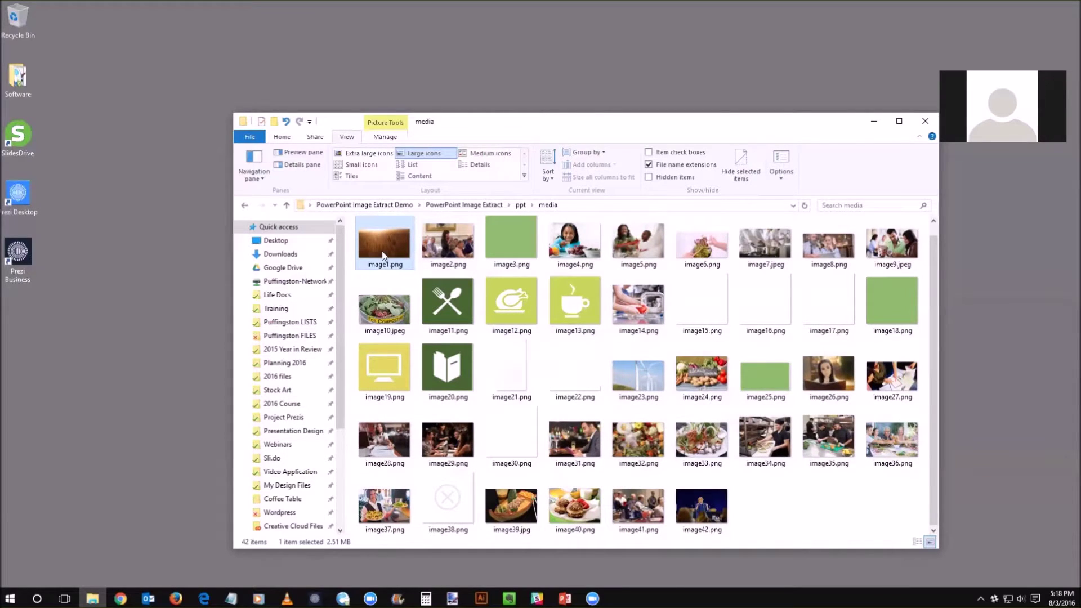
scroll(382, 254, up, 1)
click(162, 230)
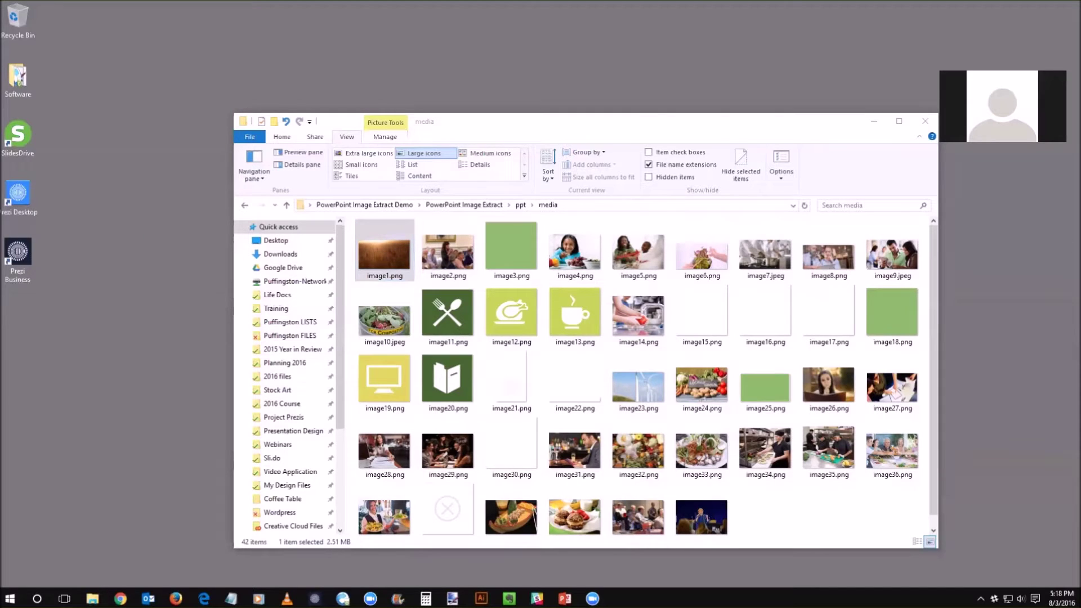
double_click(384, 251)
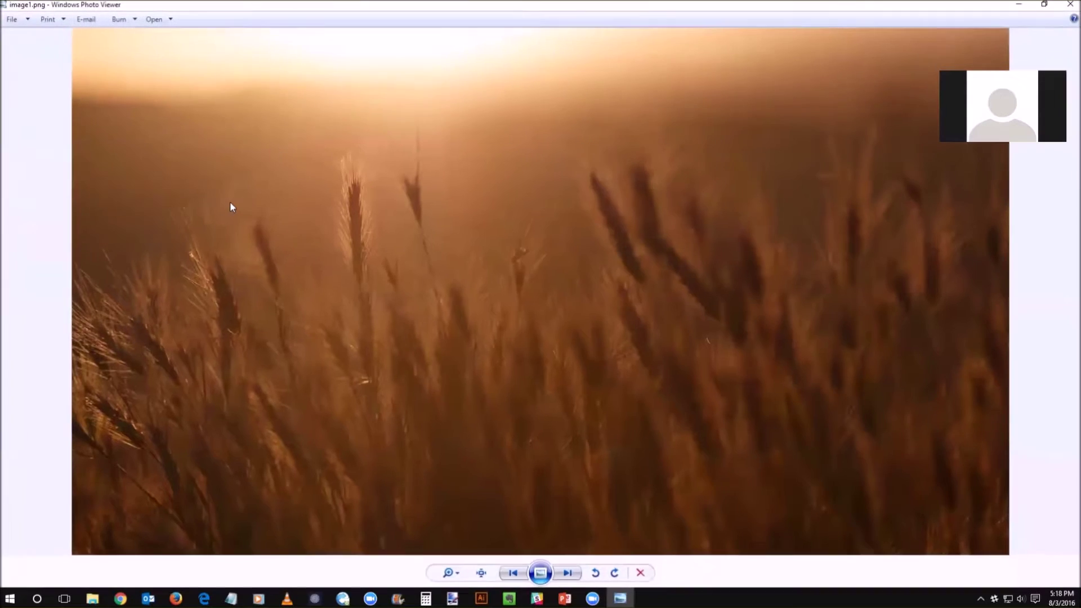
- Page forward through three more images to image7.jpeg, then close Photo Viewer
key(Right)
key(Right)
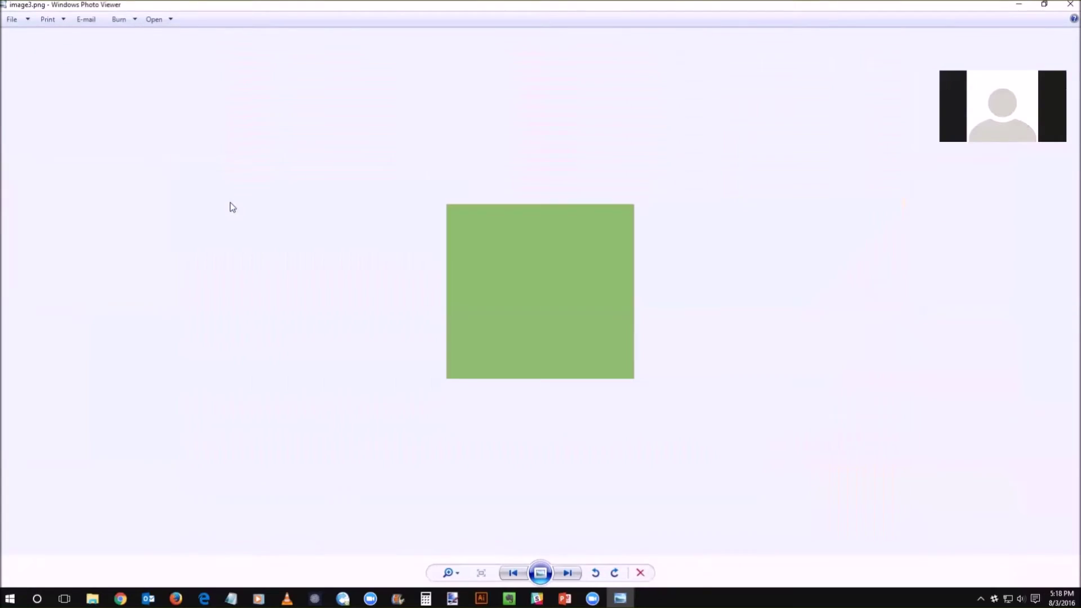
key(Right)
key(Right)
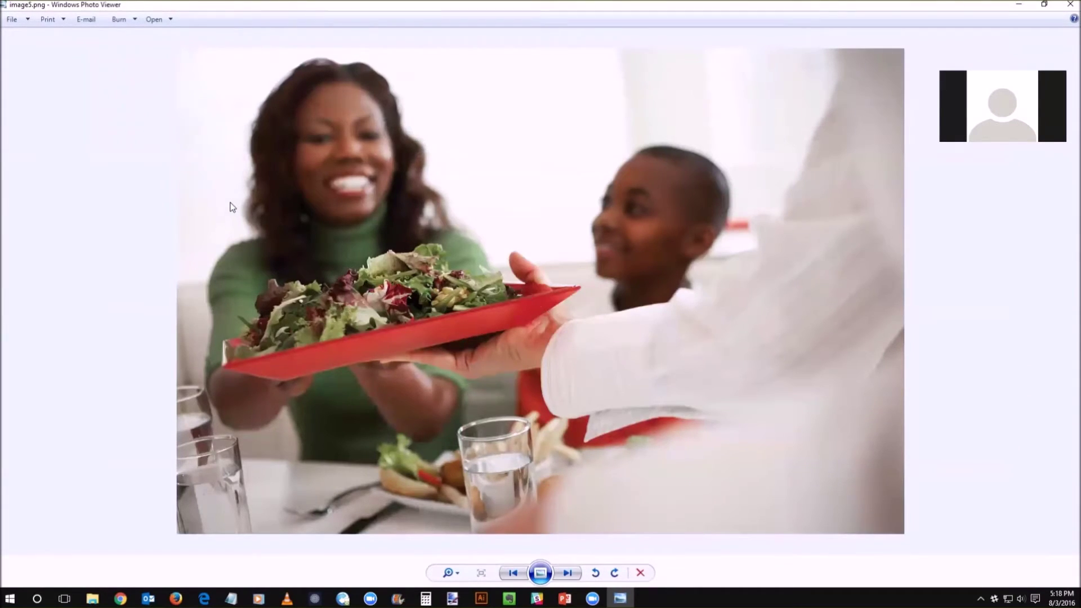
key(Right)
key(Right)
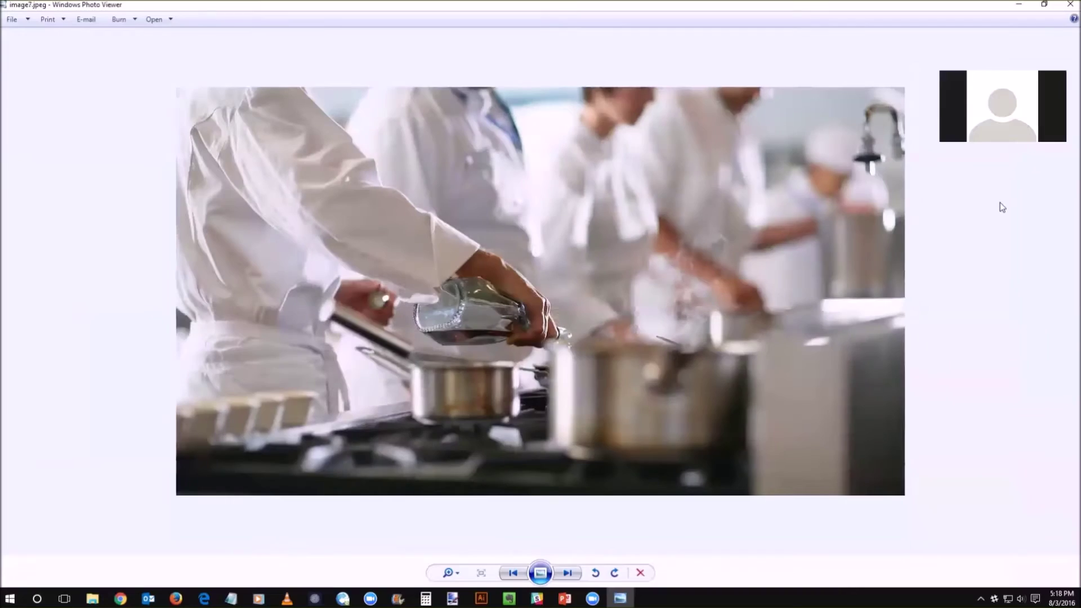
click(1070, 5)
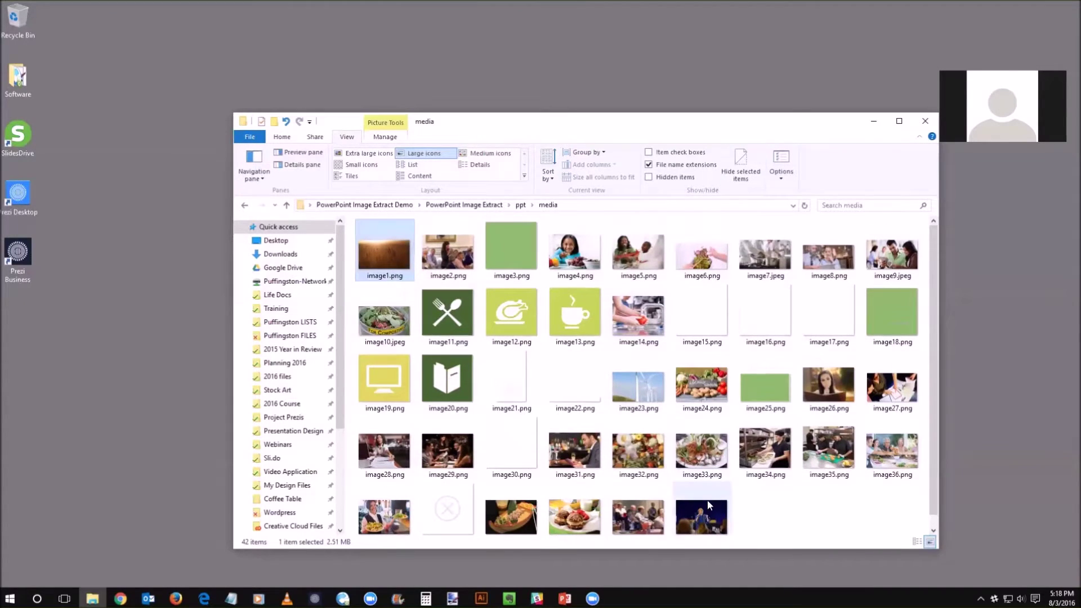
- Move all 42 images from ppt\media up into the PowerPoint Image Extract folder
key(ctrl+a)
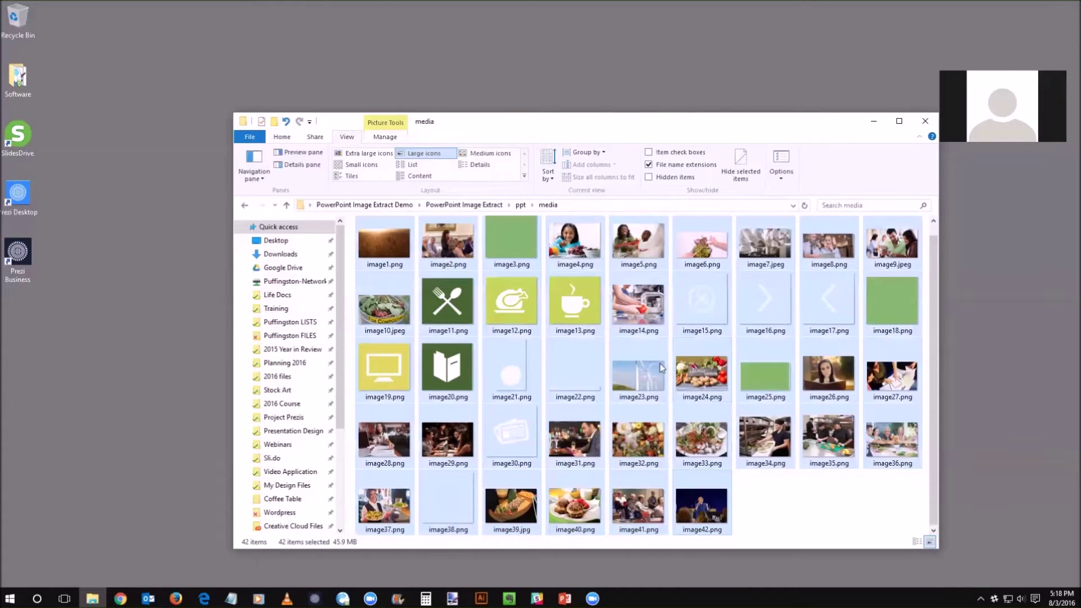
right_click(647, 370)
click(675, 286)
key(BackSpace)
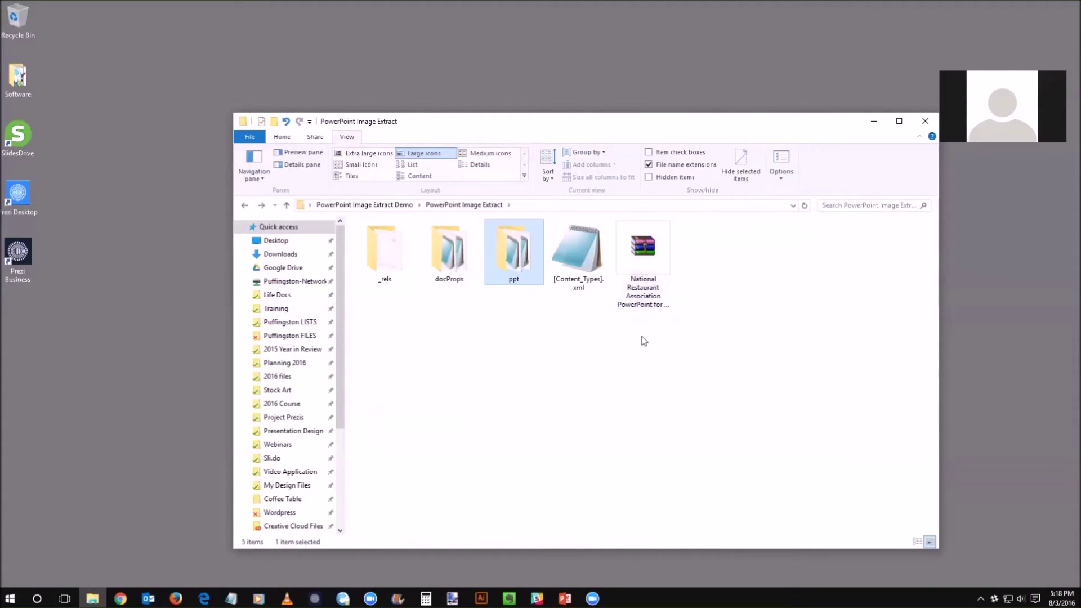
right_click(734, 341)
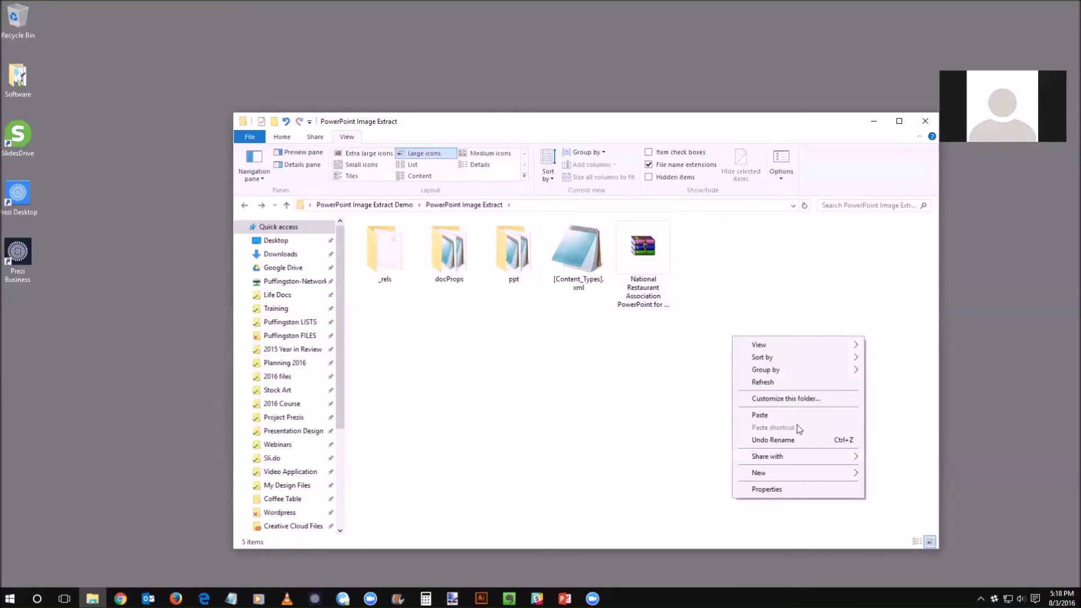
click(798, 416)
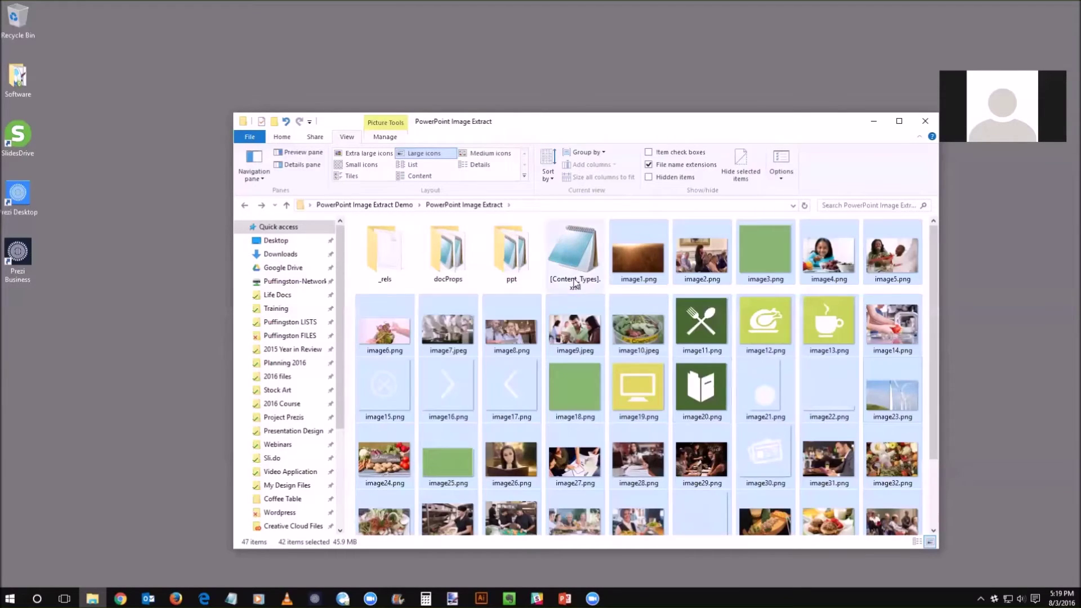
- Delete _rels, docProps, ppt, [Content_Types].xml and the zip archive
click(384, 253)
shift+click(565, 256)
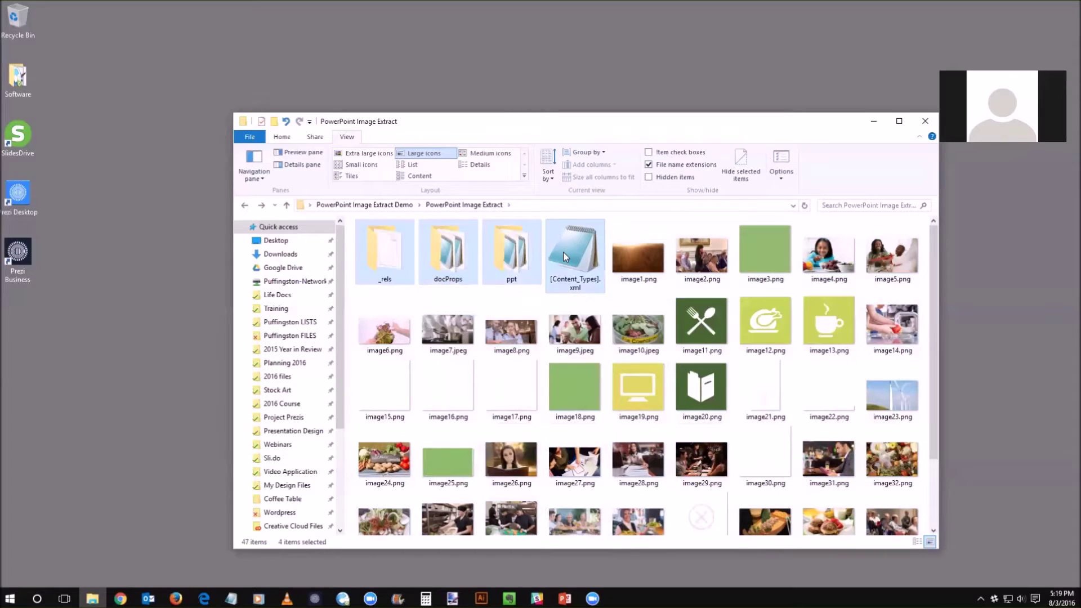
key(Delete)
scroll(664, 361, down, 1)
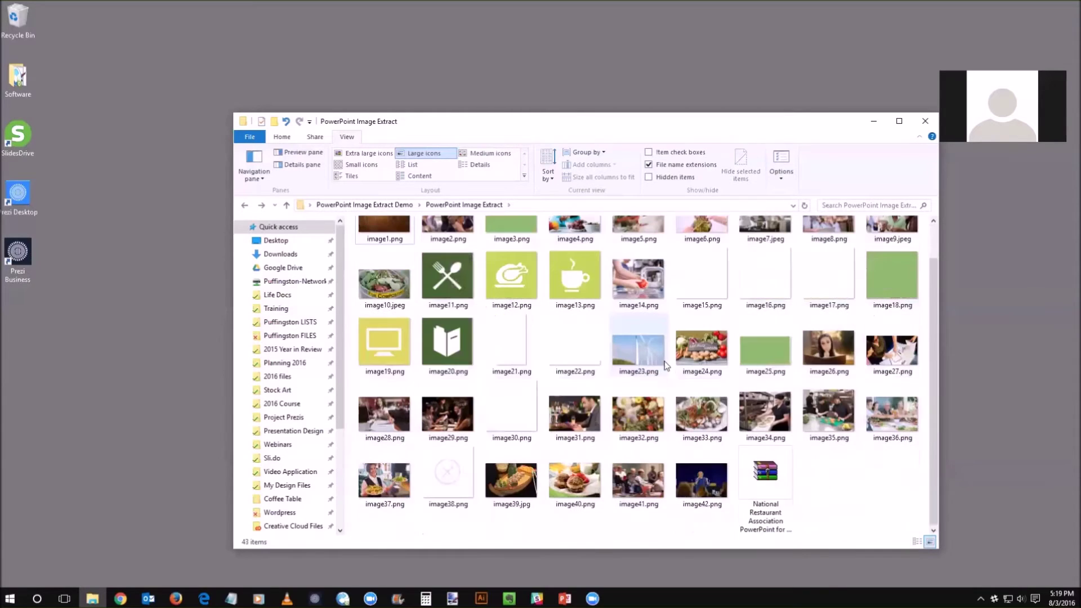
click(772, 490)
key(Delete)
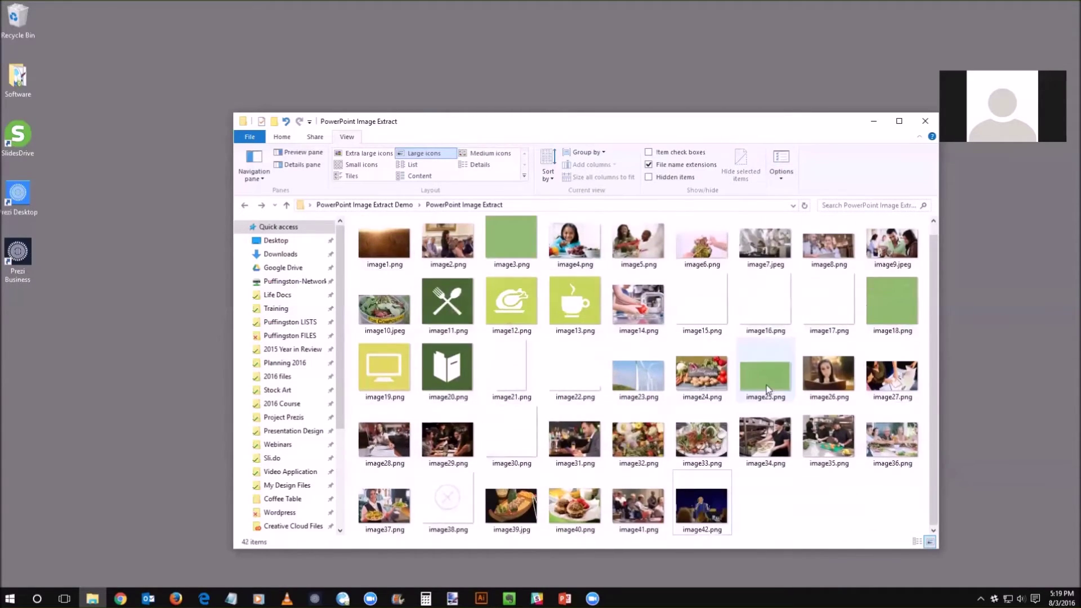
- Select image30.png, image31.png, then image7.jpeg among the images
click(511, 447)
click(549, 443)
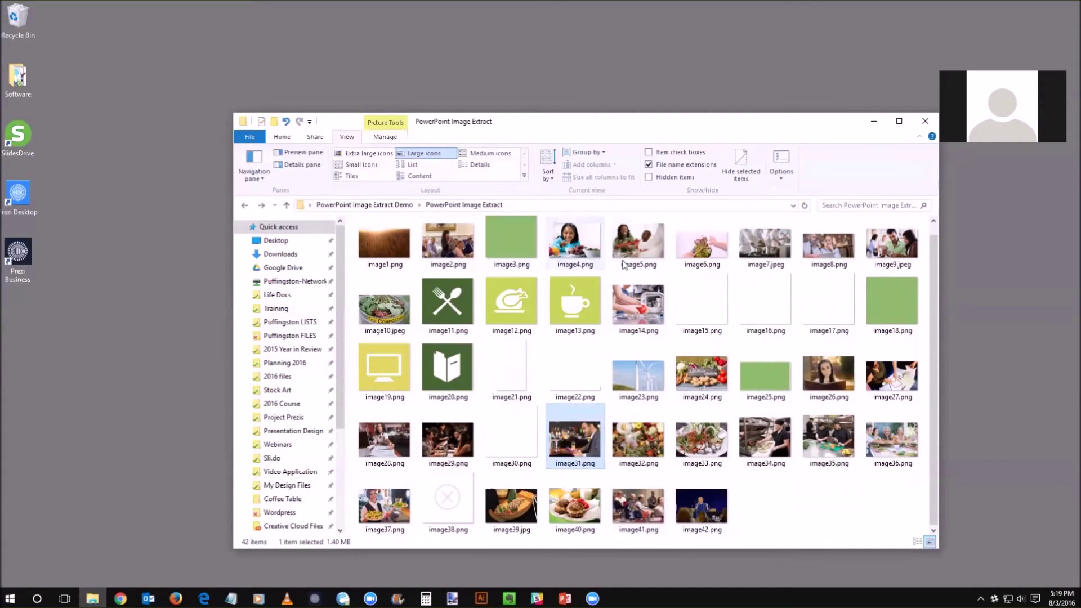
click(774, 254)
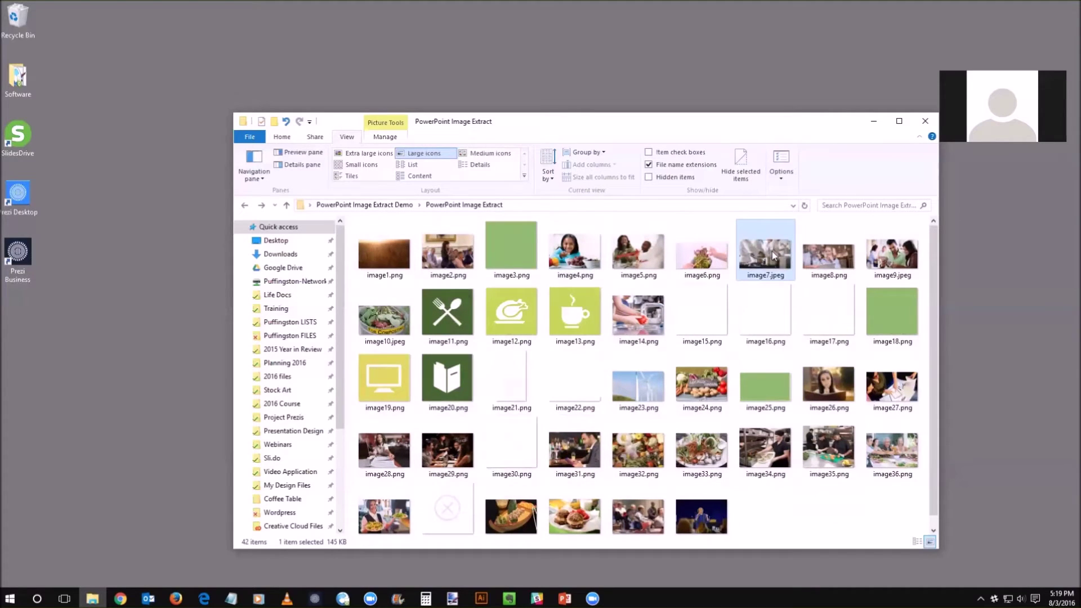
- Preview image7.jpeg in Photos, close it, and return to the PowerPoint Image Extract Demo folder
double_click(746, 259)
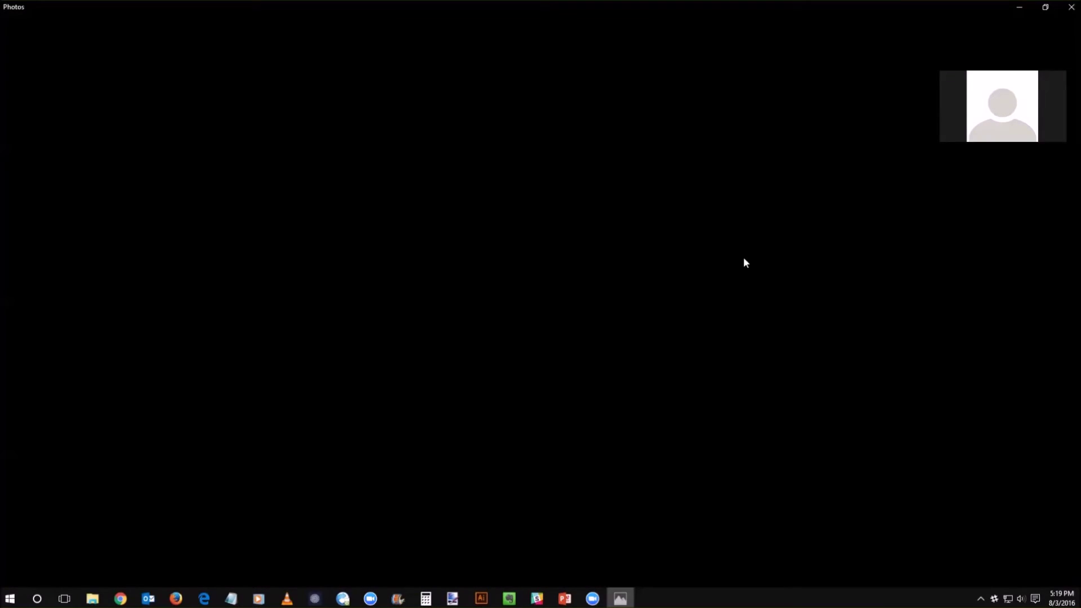
click(1067, 7)
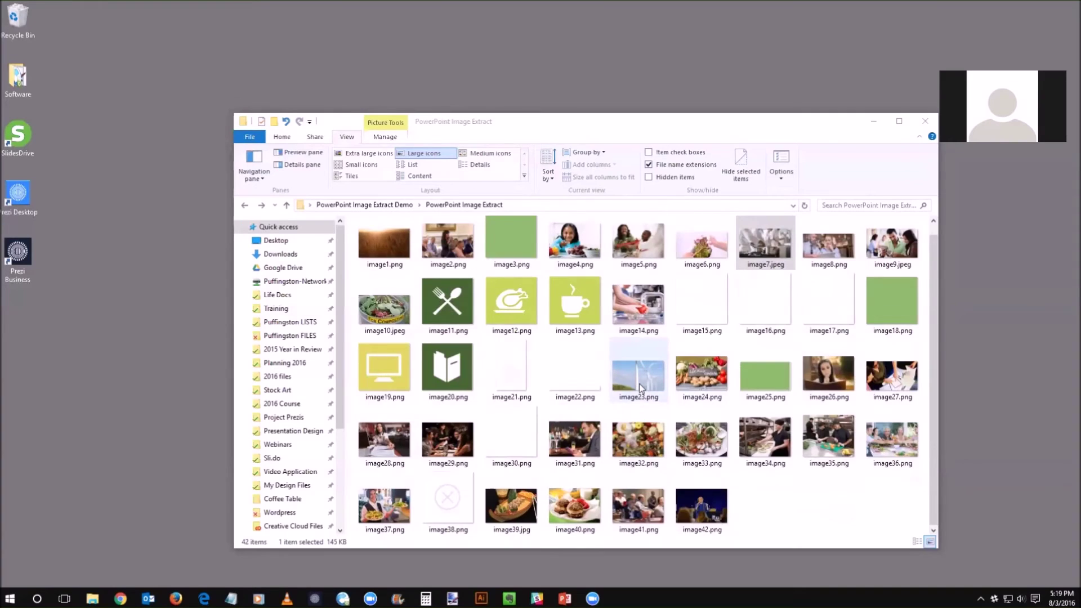
key(BackSpace)
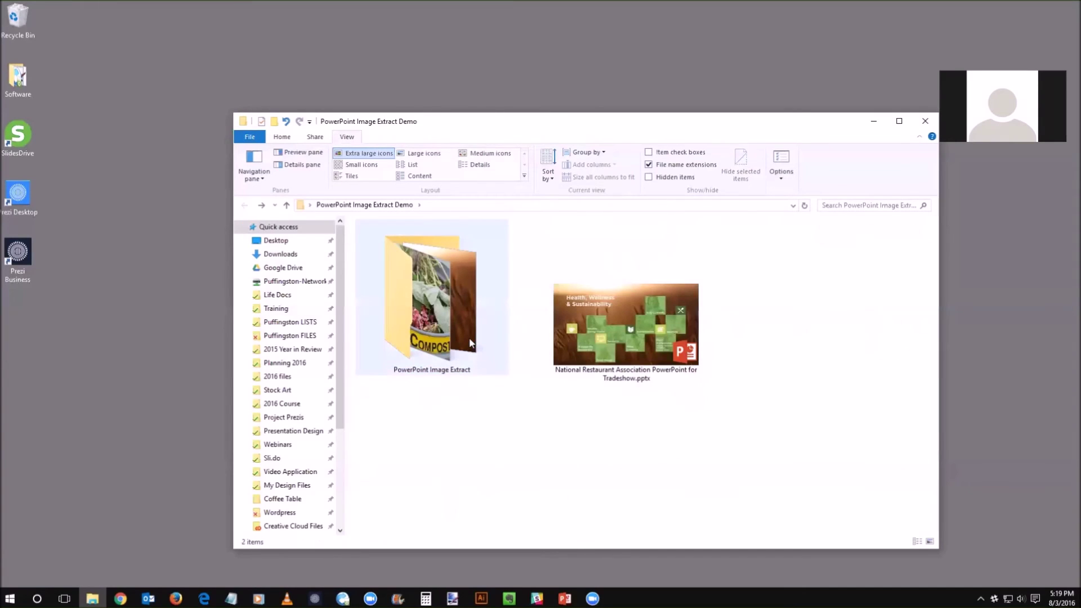